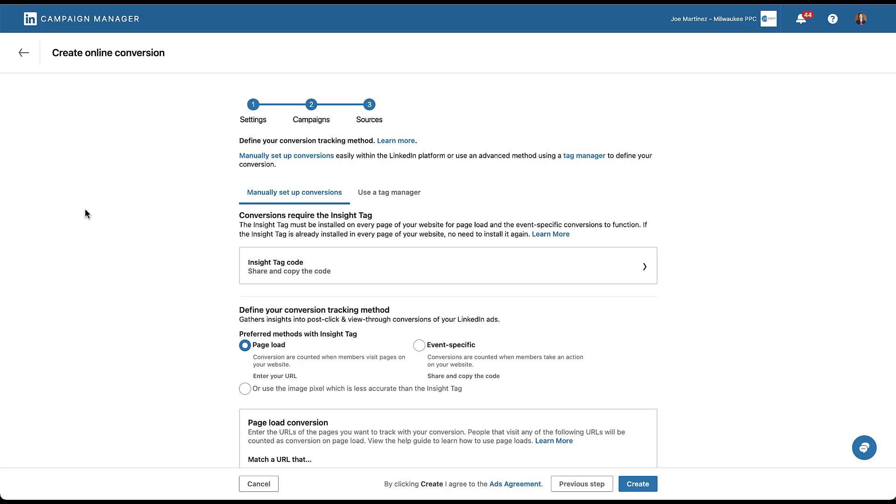
Set the conversion URL rule to 'contains' /thank-you
{"action": "scroll", "coordinate": [84, 210], "scroll_direction": "down", "scroll_amount": 3}
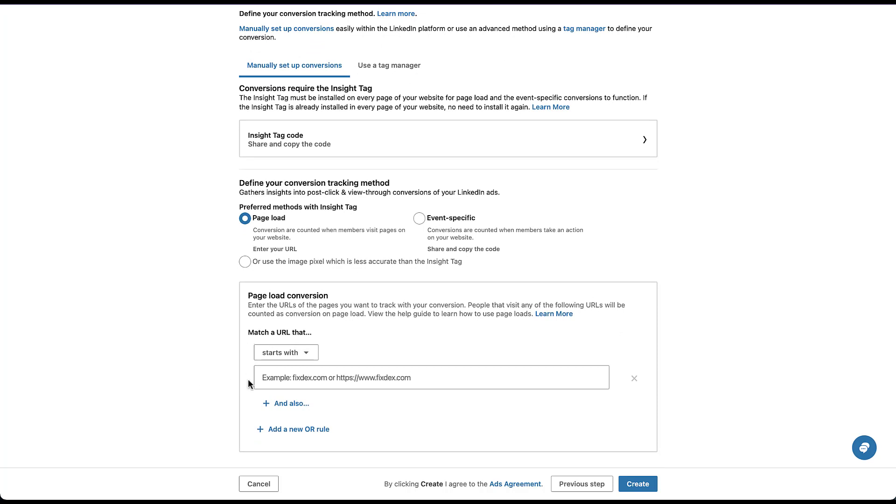
{"action": "left_click", "coordinate": [297, 355]}
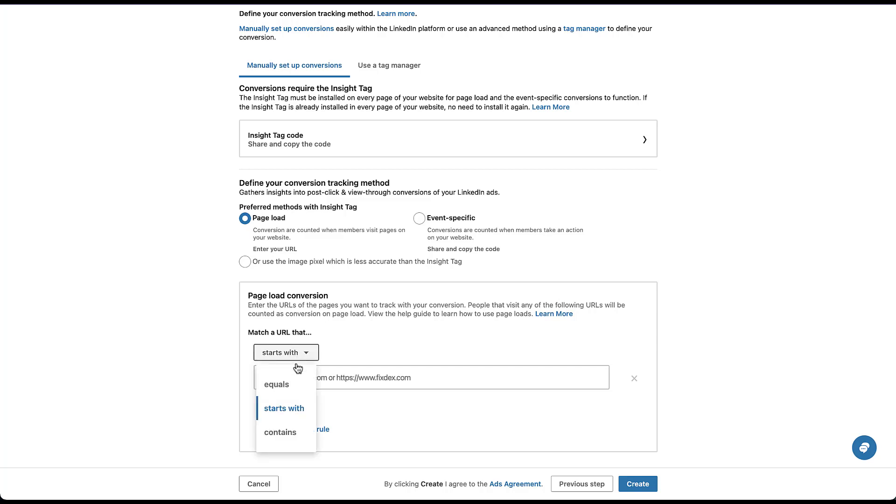
{"action": "left_click", "coordinate": [292, 433]}
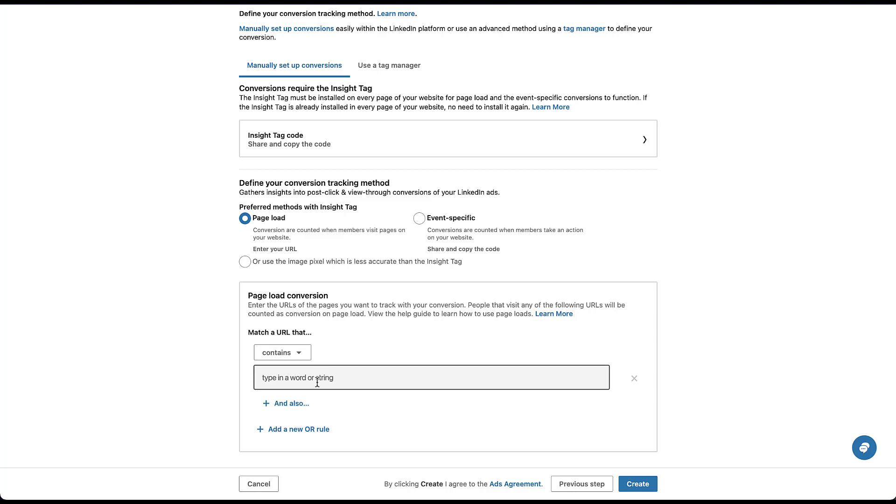
{"action": "left_click", "coordinate": [317, 382]}
{"action": "type", "text": "/thank-you"}
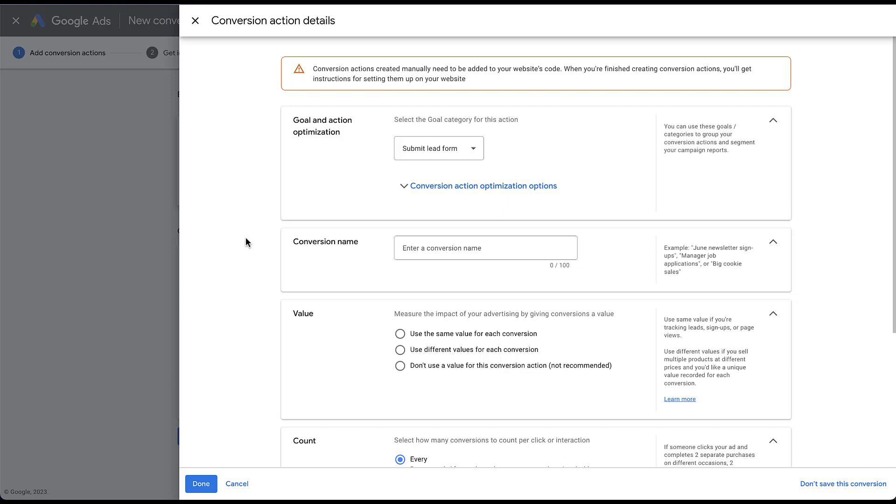
{"action": "scroll", "coordinate": [245, 238], "scroll_direction": "down", "scroll_amount": 4}
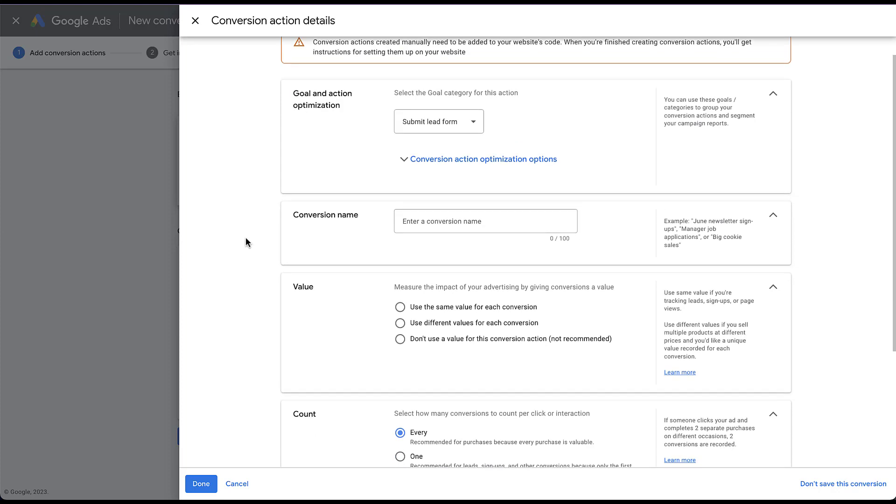
{"action": "scroll", "coordinate": [245, 241], "scroll_direction": "down", "scroll_amount": 1}
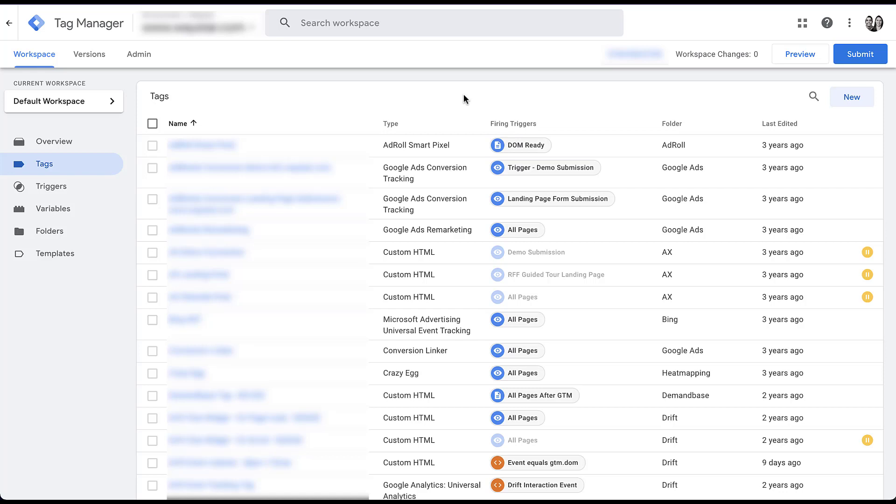
Review the 'Trigger - Demo Submission' Page View trigger's Page URL condition, then close it
{"action": "left_click", "coordinate": [71, 188]}
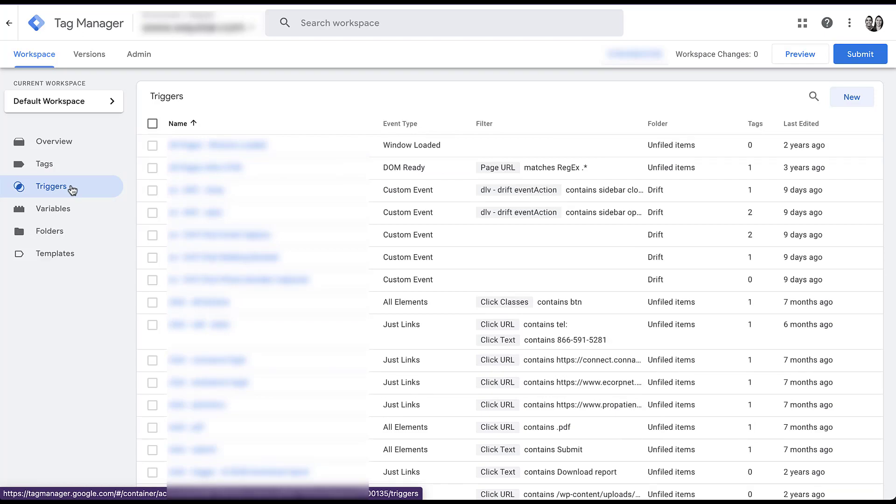
{"action": "left_click", "coordinate": [178, 325]}
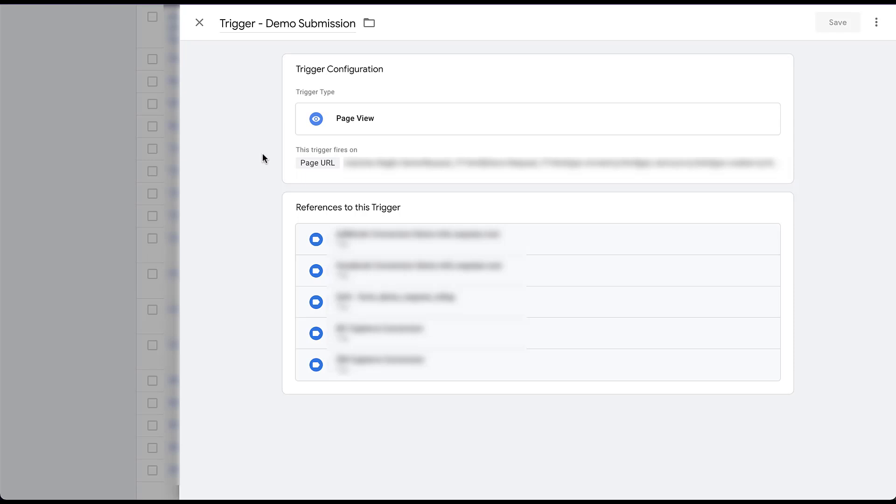
{"action": "left_click", "coordinate": [200, 25]}
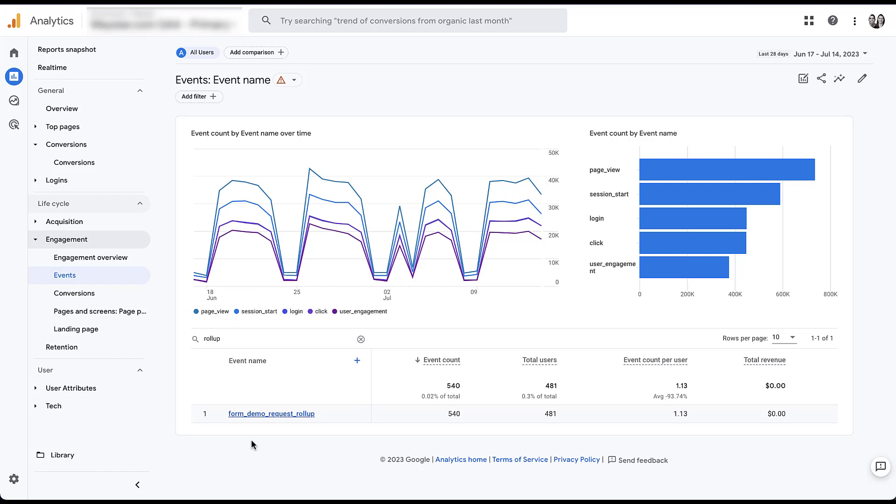
Open the property's Events list in Admin and scan which events, like form_demo_request_rollup, are conversions
{"action": "mouse_move", "coordinate": [16, 484]}
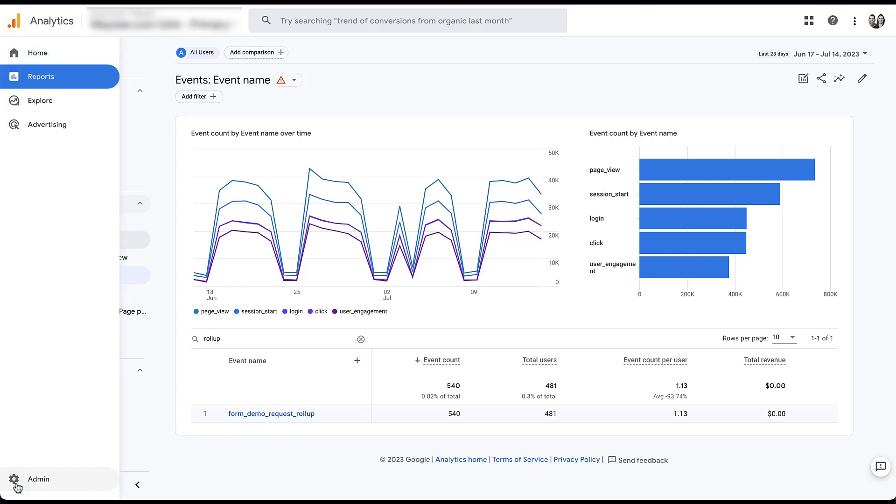
{"action": "left_click", "coordinate": [16, 486]}
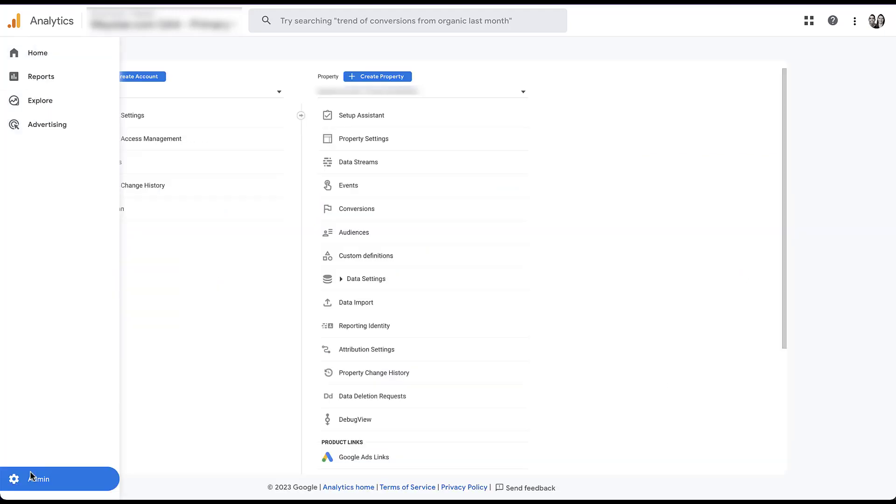
{"action": "left_click", "coordinate": [371, 189]}
{"action": "scroll", "coordinate": [366, 289], "scroll_direction": "down", "scroll_amount": 5}
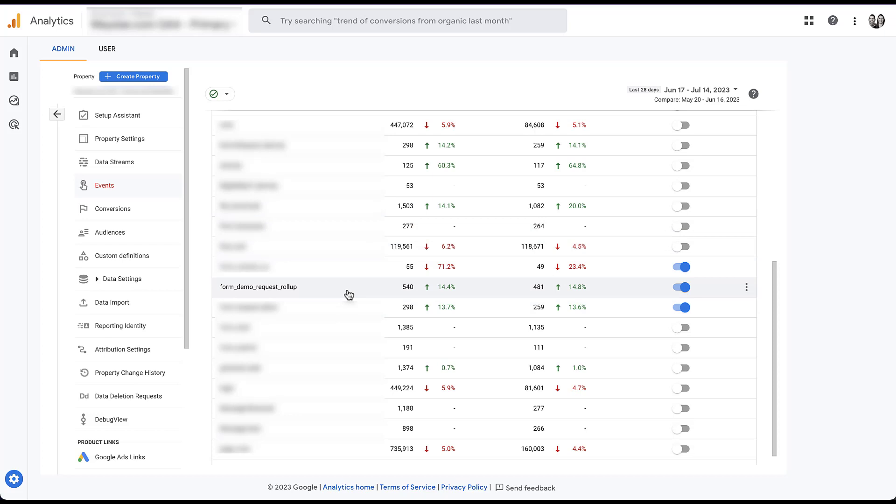
{"action": "scroll", "coordinate": [653, 210], "scroll_direction": "up", "scroll_amount": 6}
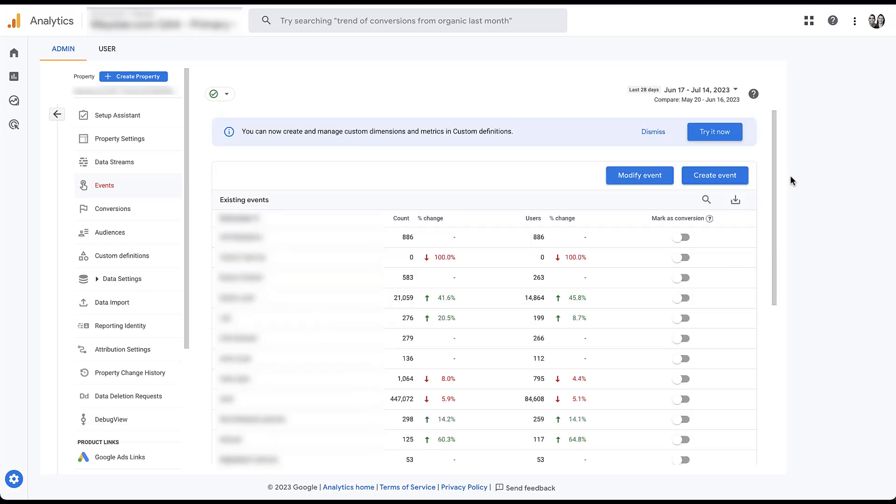
Start a new custom event named 'demoty'
{"action": "left_click", "coordinate": [711, 180]}
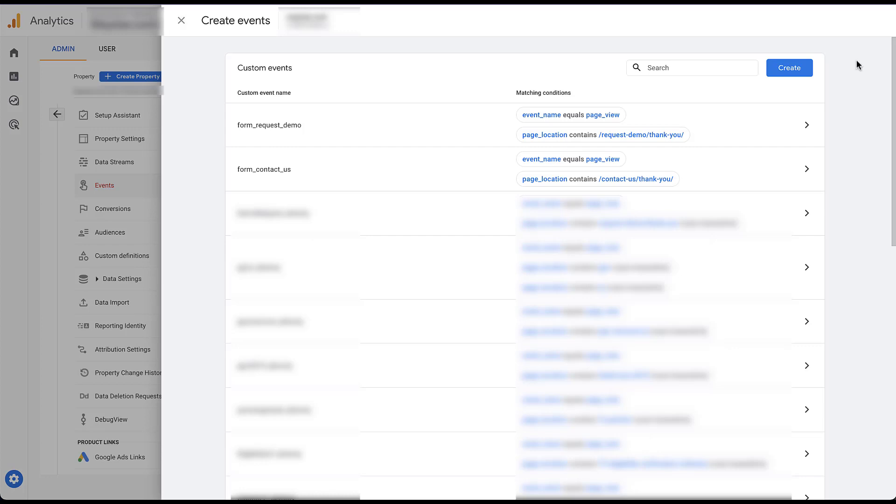
{"action": "left_click", "coordinate": [788, 68]}
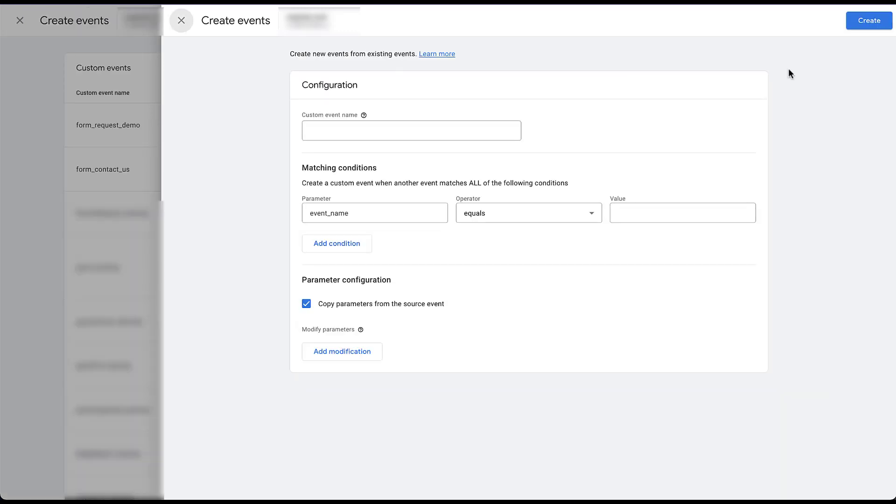
{"action": "left_click", "coordinate": [326, 131]}
{"action": "type", "text": "demoty"}
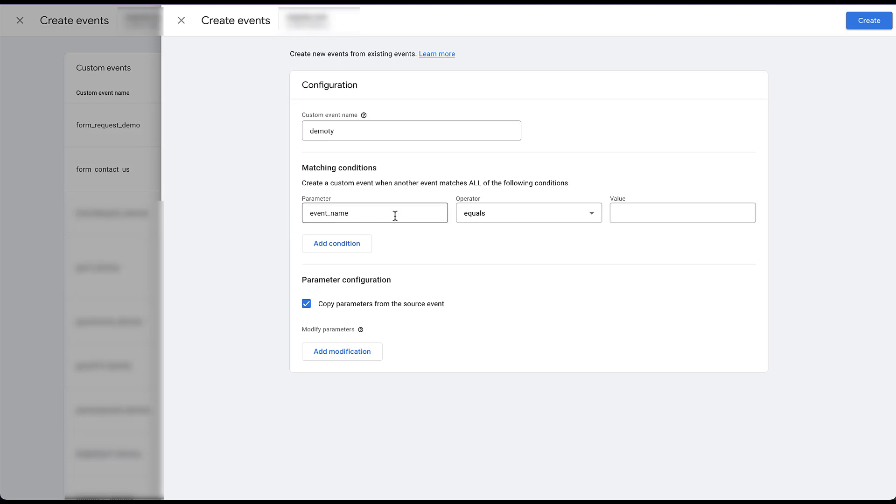
Set the first condition to event_name equals page_view and add a second condition row
{"action": "left_click", "coordinate": [355, 213]}
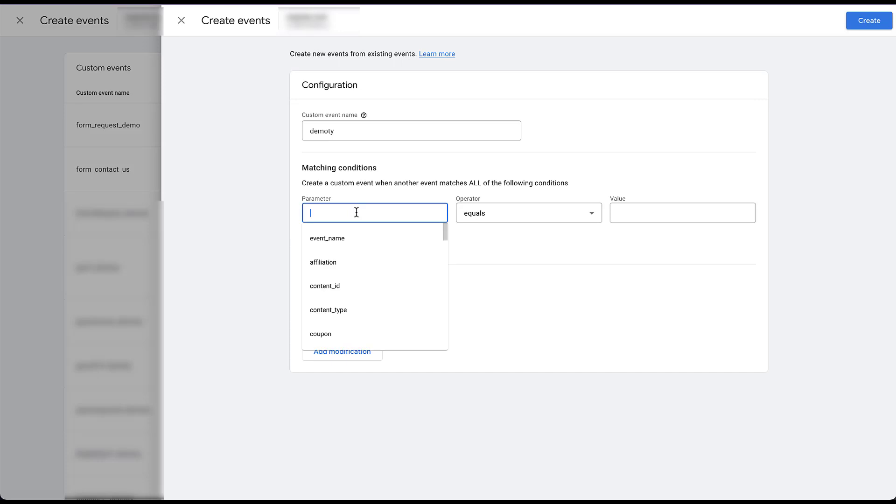
{"action": "scroll", "coordinate": [390, 287], "scroll_direction": "down", "scroll_amount": 2}
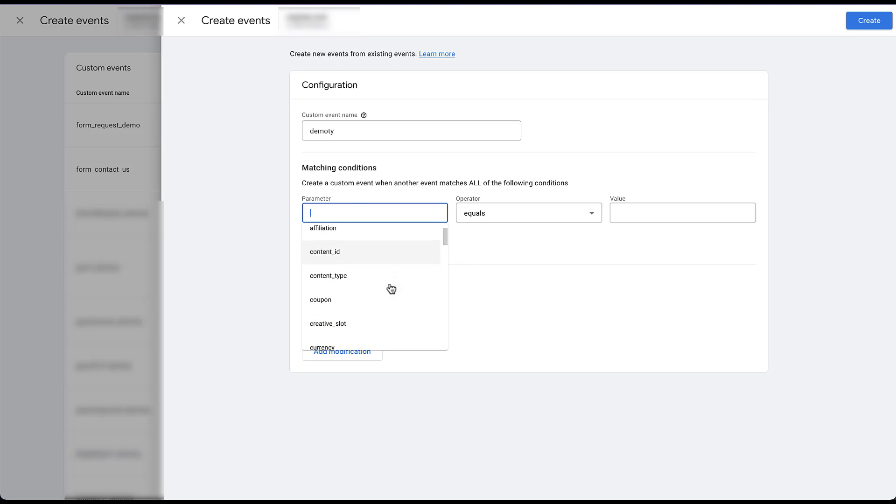
{"action": "scroll", "coordinate": [390, 288], "scroll_direction": "down", "scroll_amount": 5}
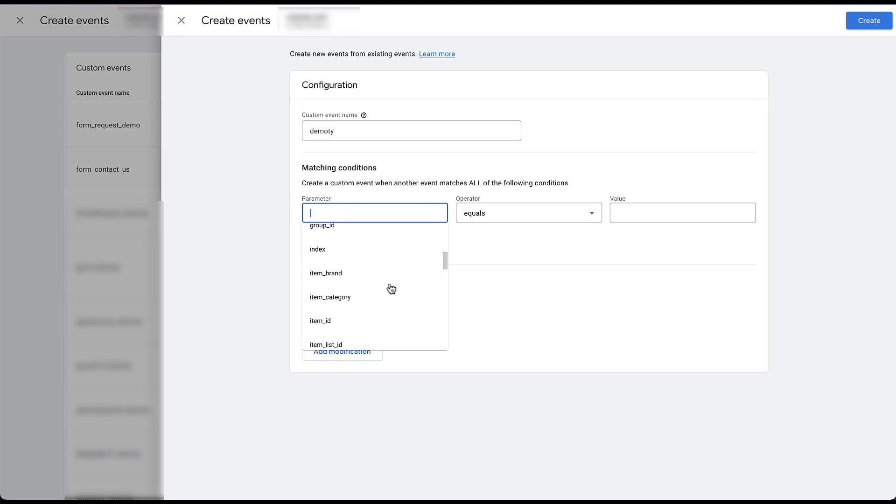
{"action": "scroll", "coordinate": [391, 288], "scroll_direction": "down", "scroll_amount": 5}
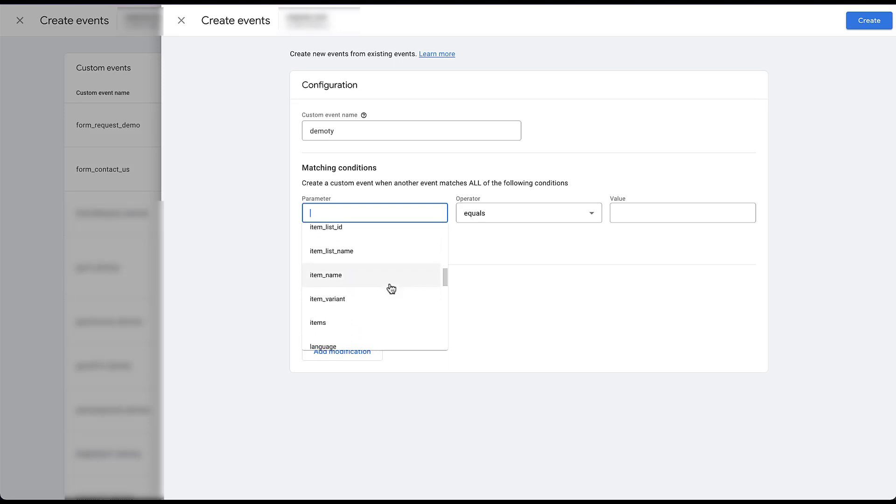
{"action": "scroll", "coordinate": [391, 288], "scroll_direction": "down", "scroll_amount": 5}
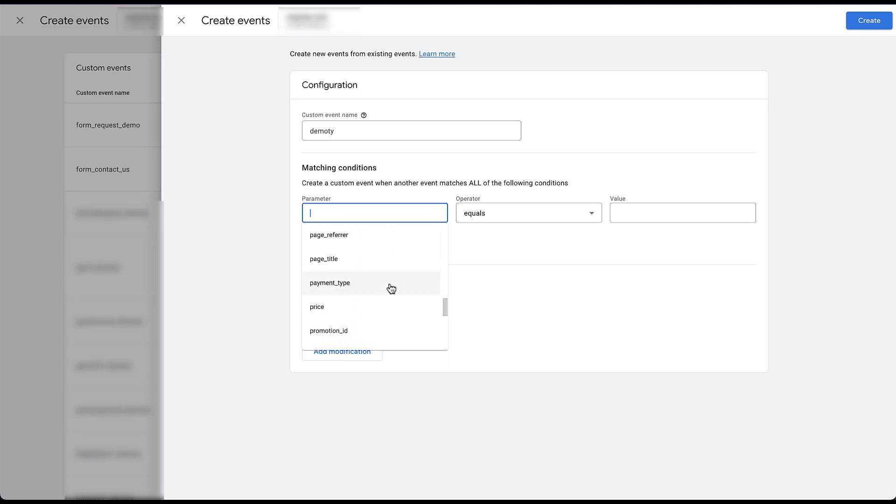
{"action": "scroll", "coordinate": [389, 288], "scroll_direction": "up", "scroll_amount": 20}
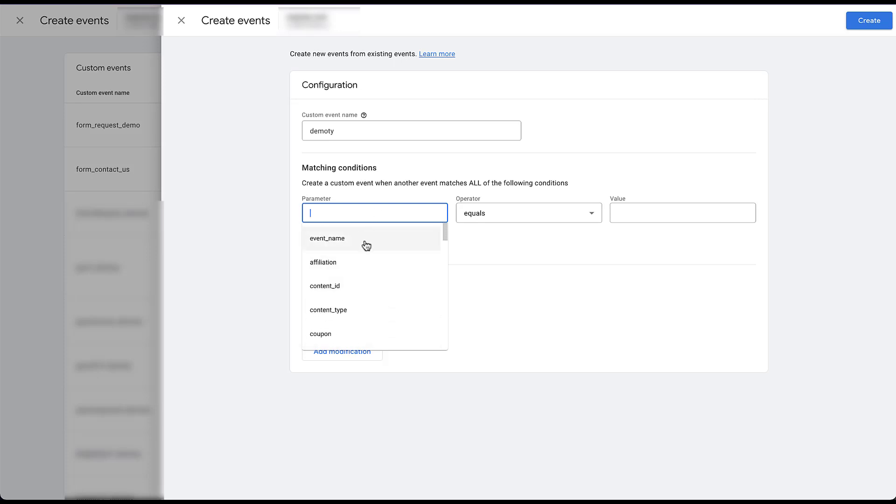
{"action": "left_click", "coordinate": [366, 246]}
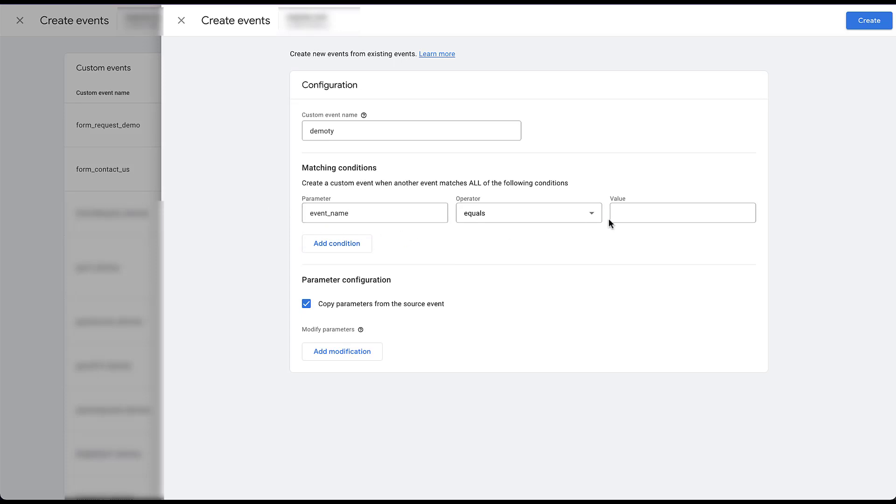
{"action": "left_click", "coordinate": [591, 216]}
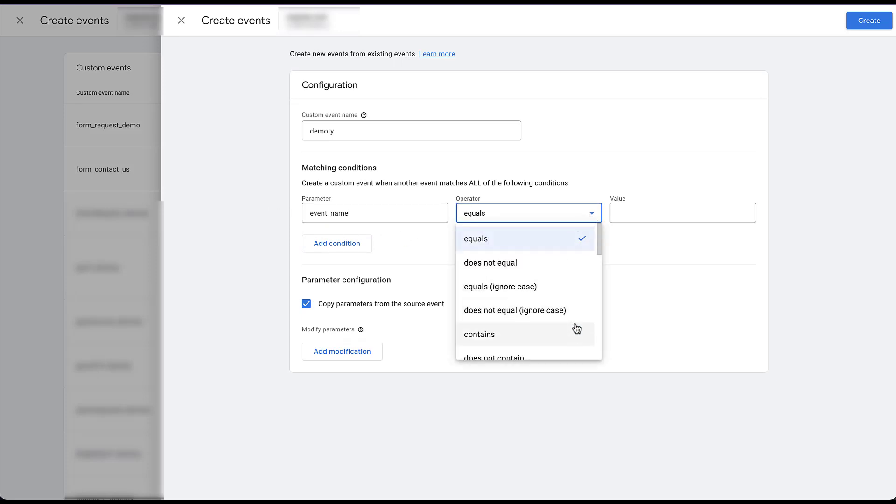
{"action": "left_click", "coordinate": [581, 239]}
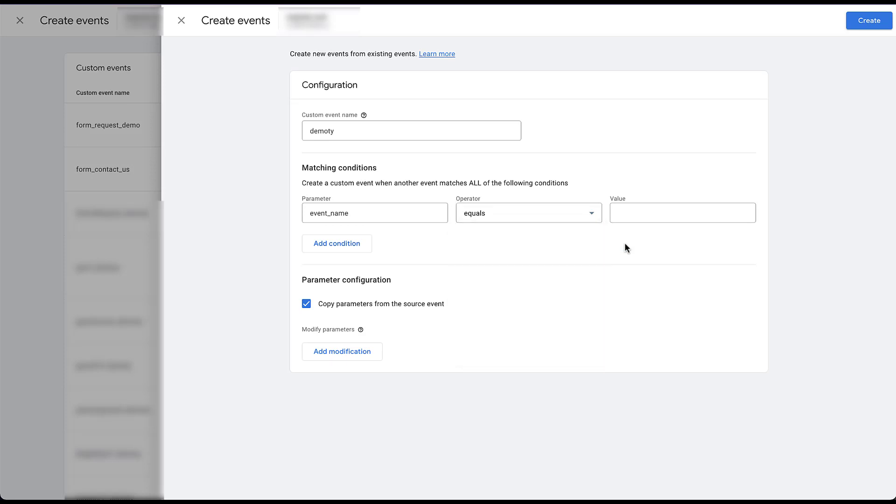
{"action": "left_click", "coordinate": [640, 217]}
{"action": "type", "text": "page_view"}
{"action": "left_click", "coordinate": [345, 243]}
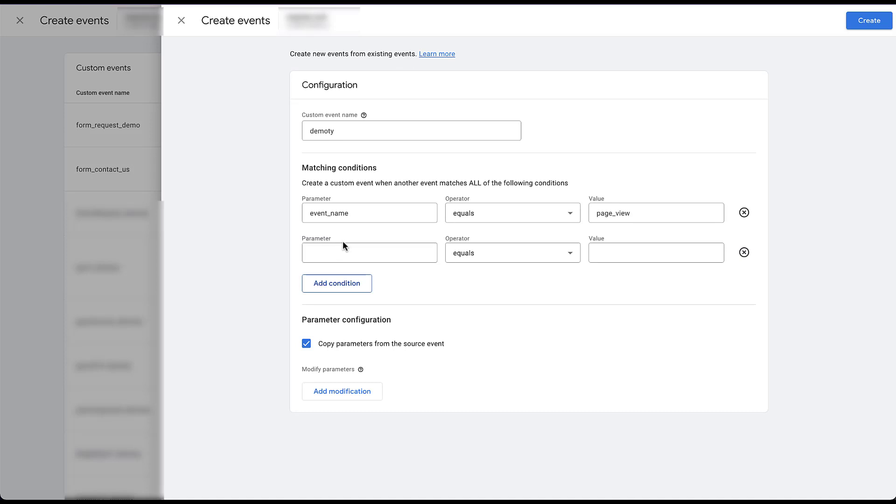
Set the second condition to page_location contains (ignore case) demo
{"action": "left_click", "coordinate": [385, 256]}
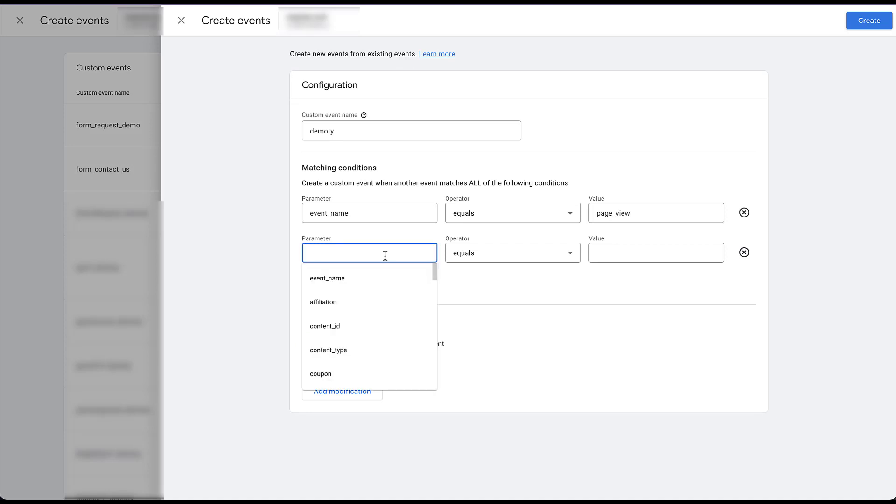
{"action": "type", "text": "page"}
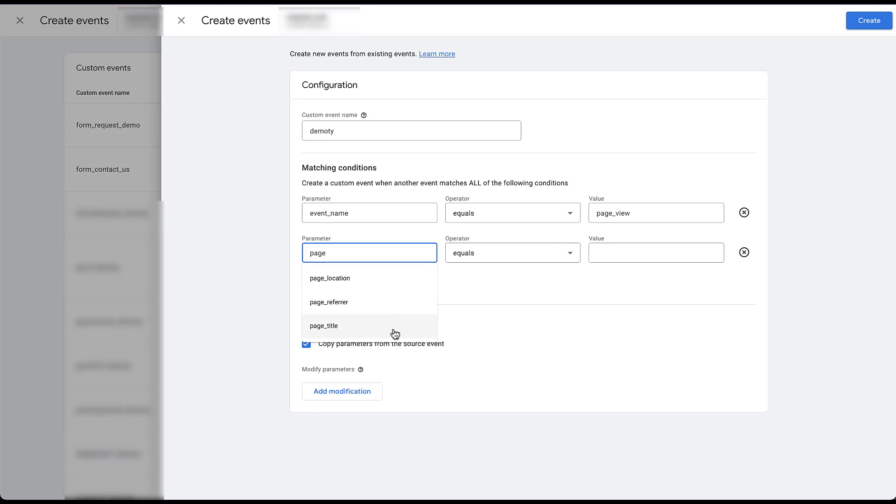
{"action": "left_click", "coordinate": [387, 286]}
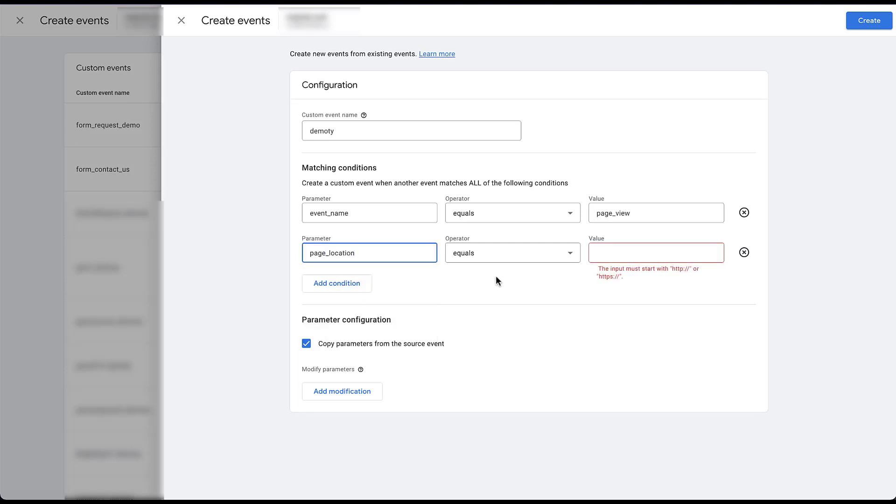
{"action": "left_click", "coordinate": [569, 254]}
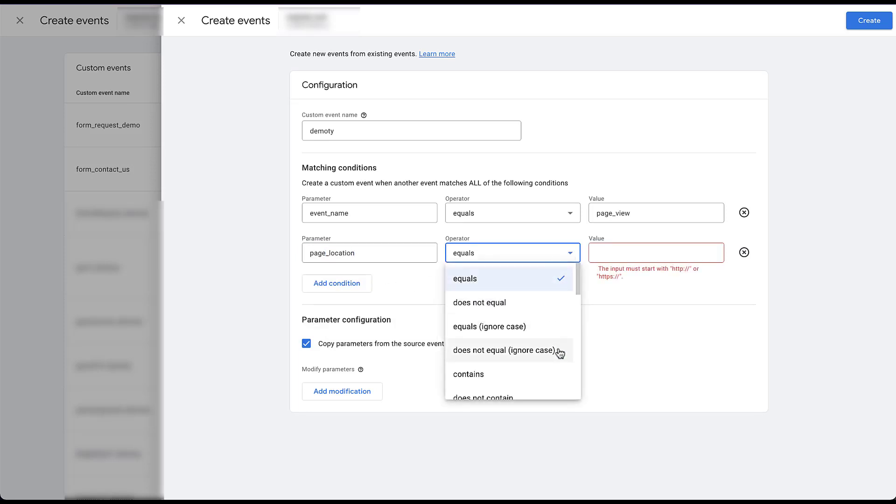
{"action": "scroll", "coordinate": [558, 352], "scroll_direction": "down", "scroll_amount": 2}
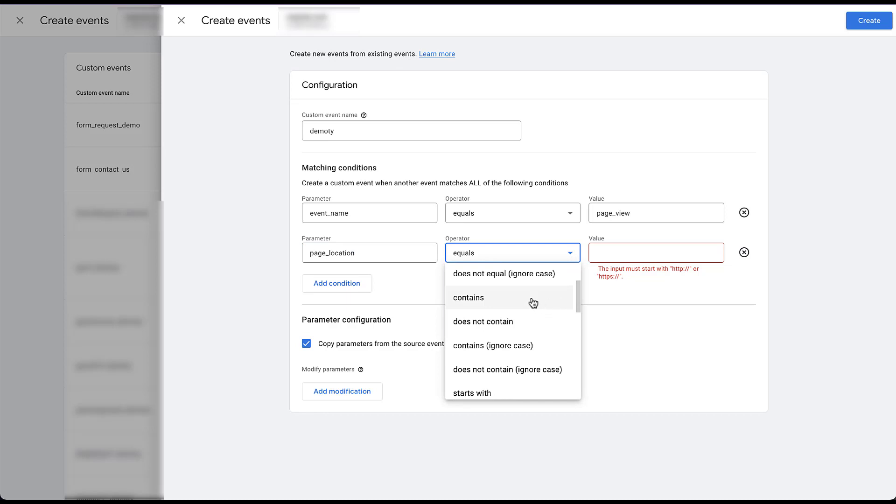
{"action": "left_click", "coordinate": [558, 351]}
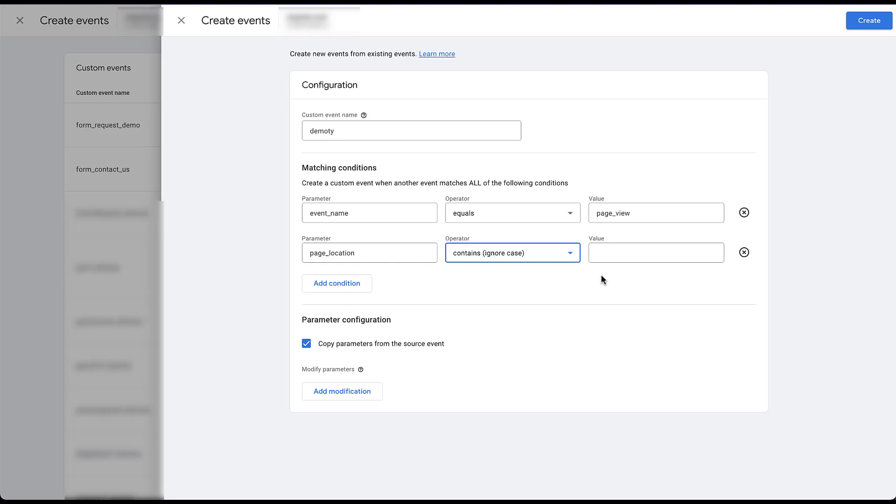
{"action": "left_click", "coordinate": [609, 252]}
{"action": "type", "text": "demo"}
Add a third condition: page_location contains ty
{"action": "left_click", "coordinate": [338, 286]}
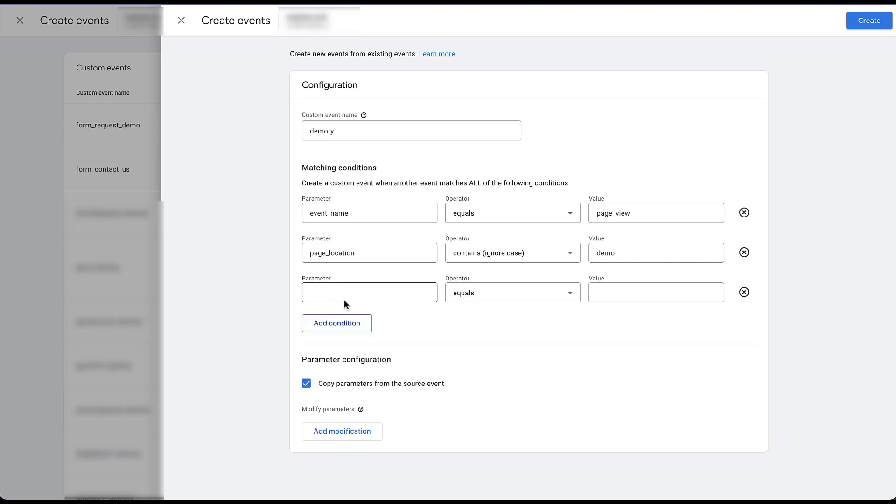
{"action": "type", "text": "page_location"}
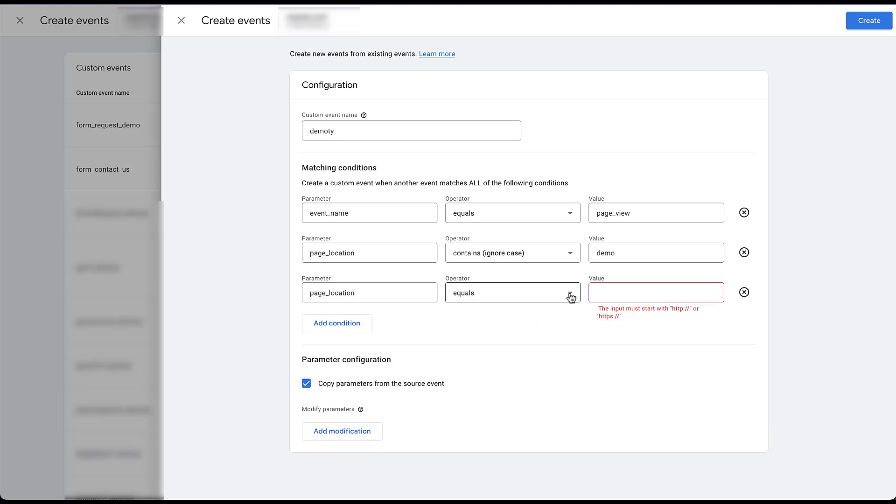
{"action": "left_click", "coordinate": [570, 293]}
{"action": "left_click", "coordinate": [467, 412]}
{"action": "left_click", "coordinate": [611, 292]}
{"action": "type", "text": "ty"}
{"action": "left_click", "coordinate": [596, 327]}
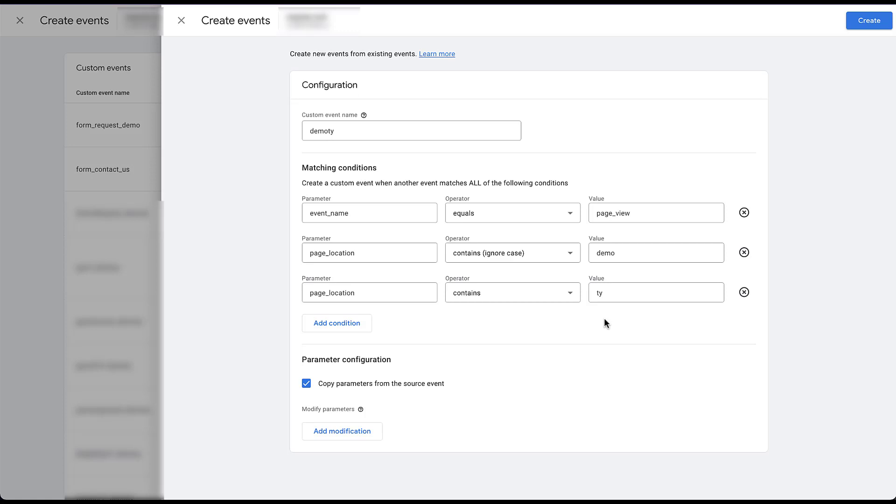
Create the demoty event and close the custom events panel to return to Events
{"action": "left_click", "coordinate": [869, 23]}
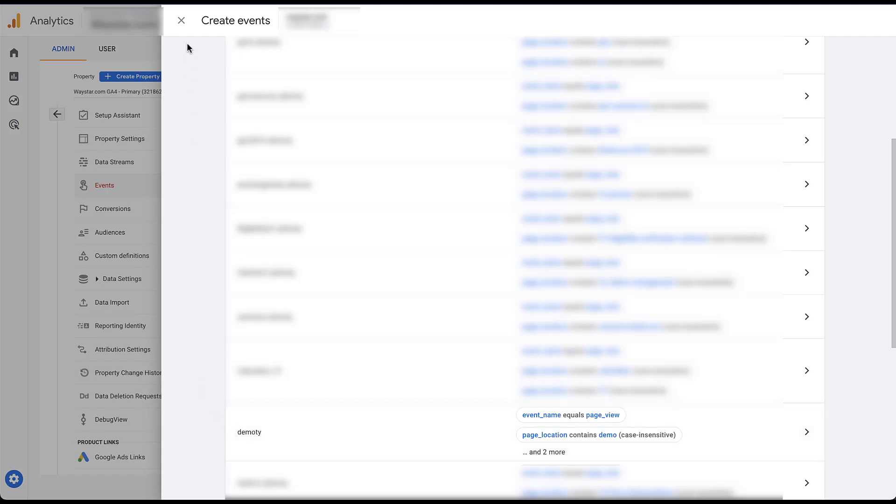
{"action": "left_click", "coordinate": [181, 22]}
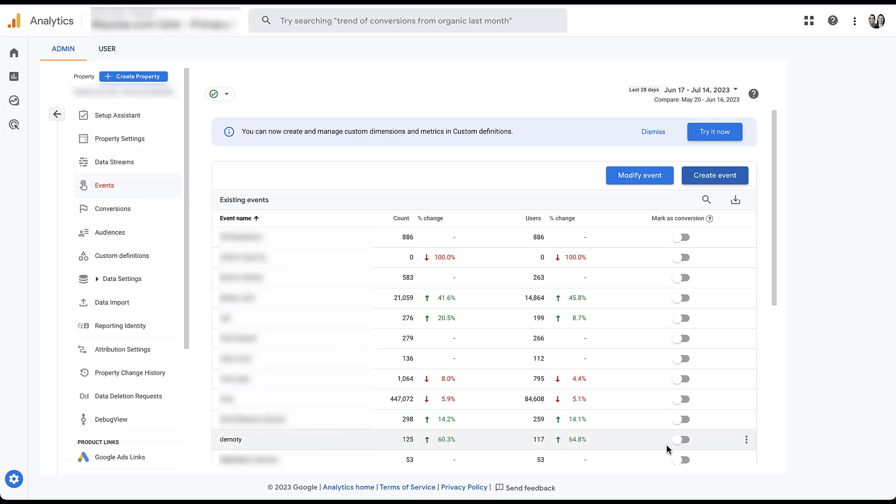
{"action": "left_click", "coordinate": [680, 440]}
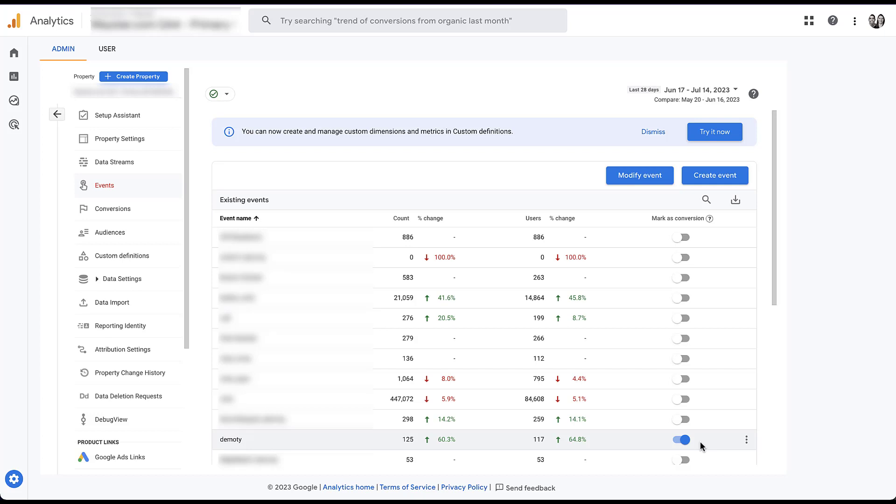
{"action": "left_click", "coordinate": [699, 441]}
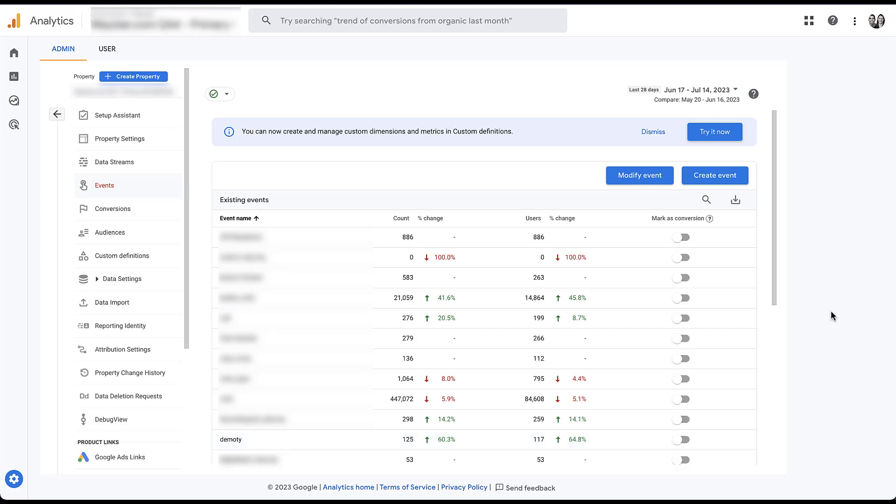